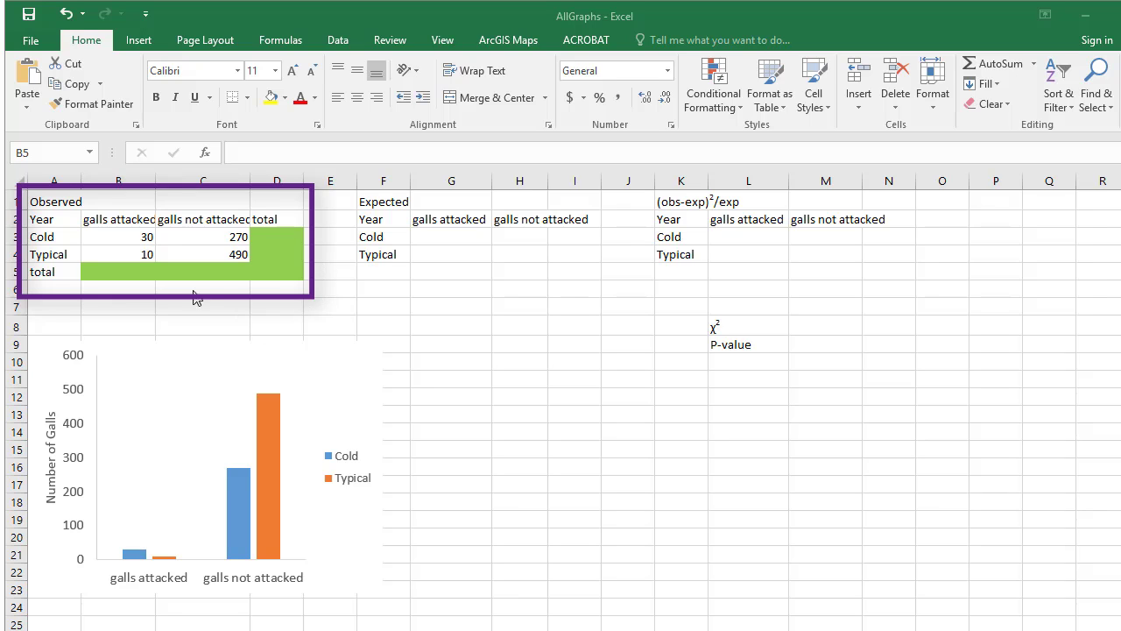
Step: Total the observed galls attacked in cell B5 with the formula =SUM(B3:B4)
left_click(148, 271)
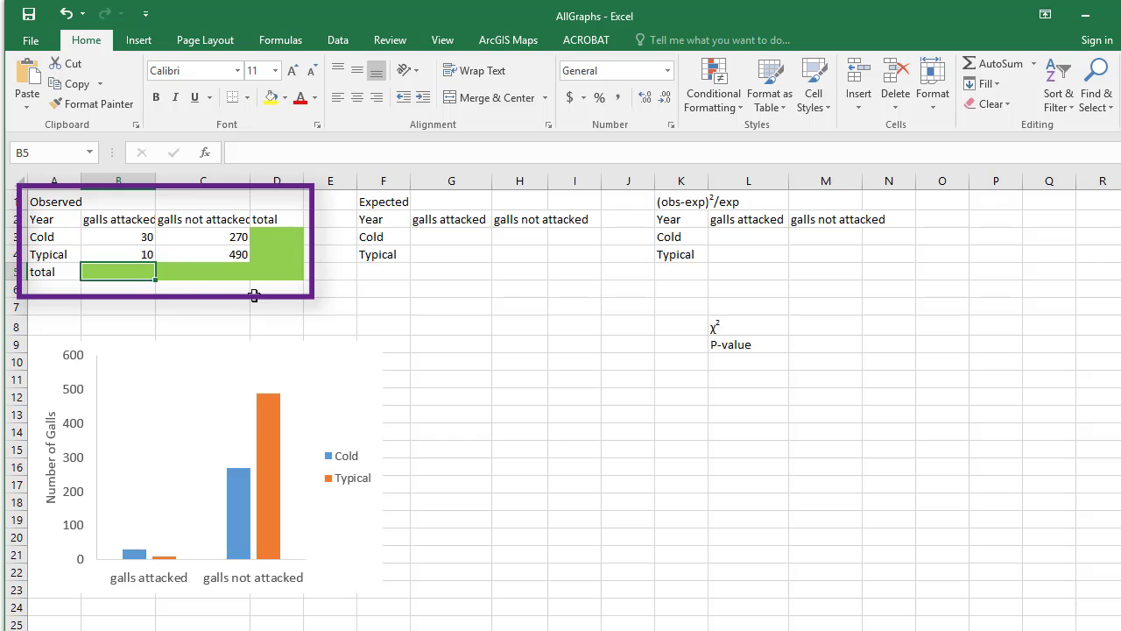
type("=")
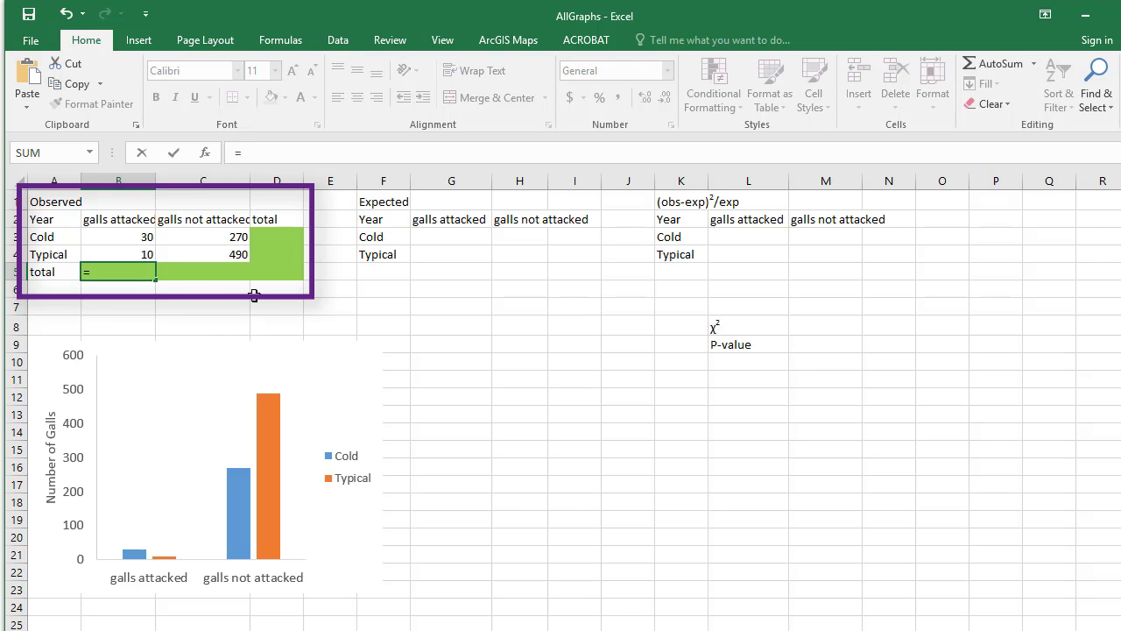
type("SUM")
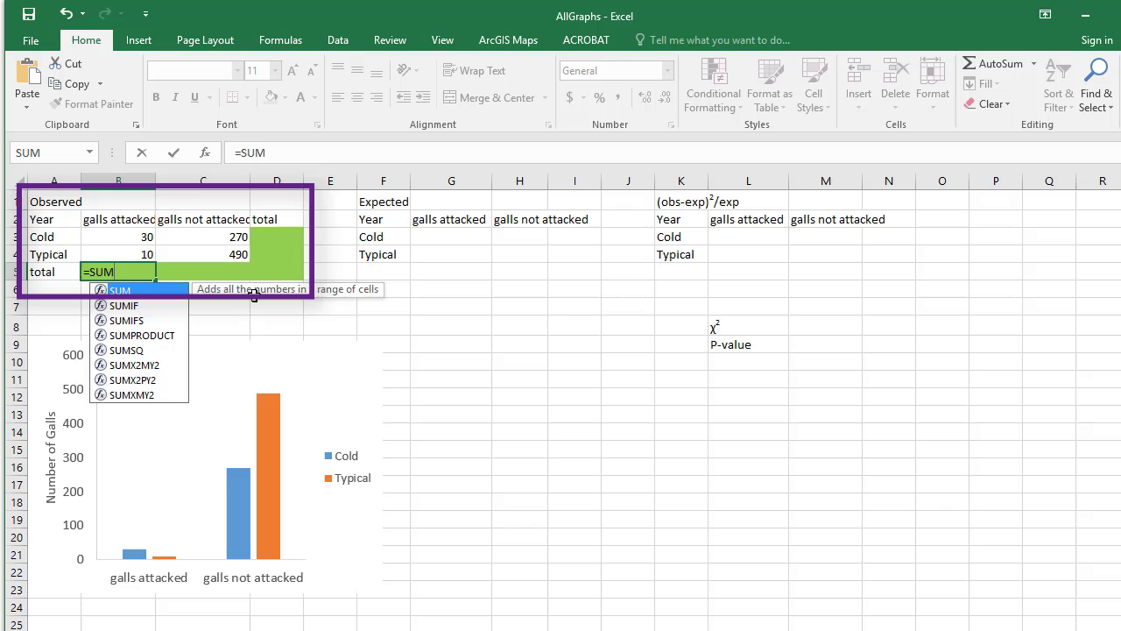
type("(")
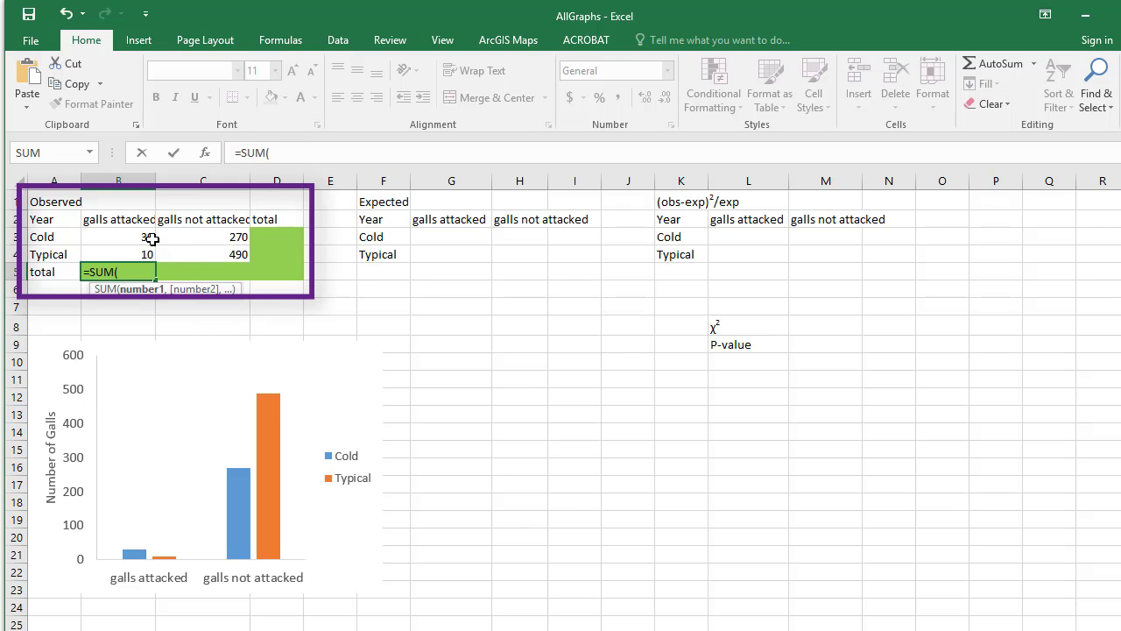
left_click_drag(145, 238, 145, 253)
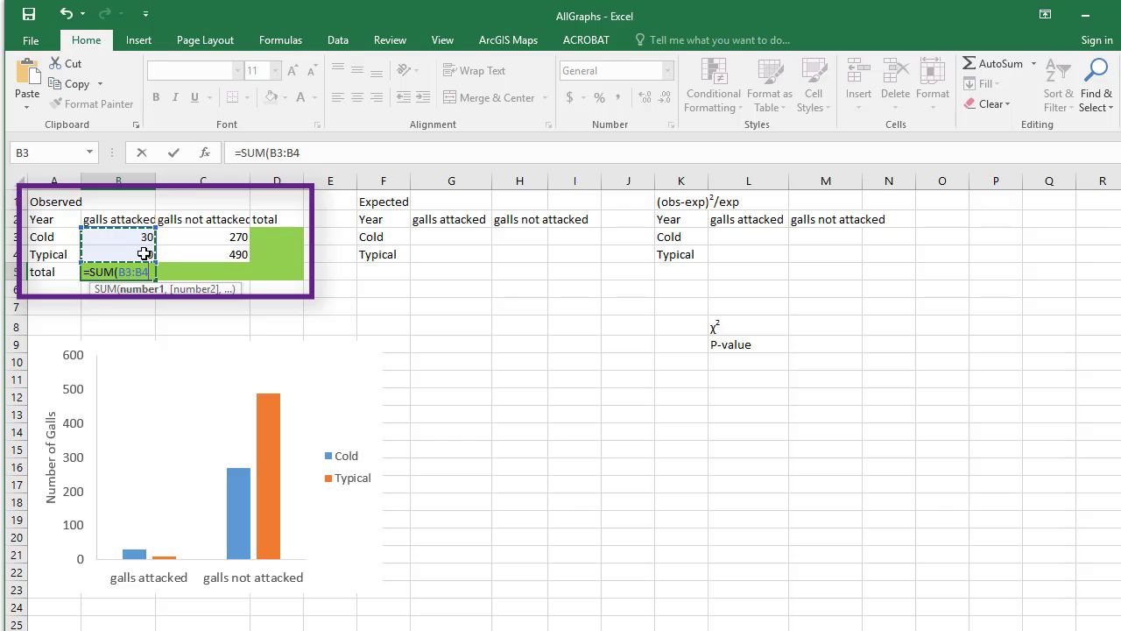
key("Return")
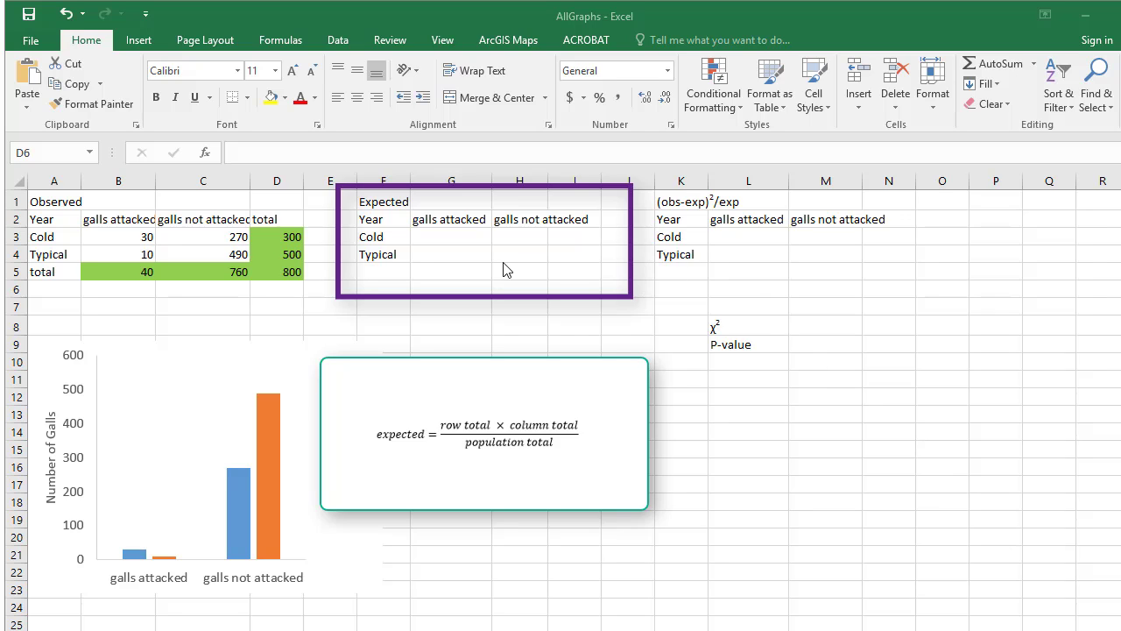
Step: Calculate the expected galls attacked for the Cold year in cell G3 with the formula =(D3*B5)/D5
left_click(465, 235)
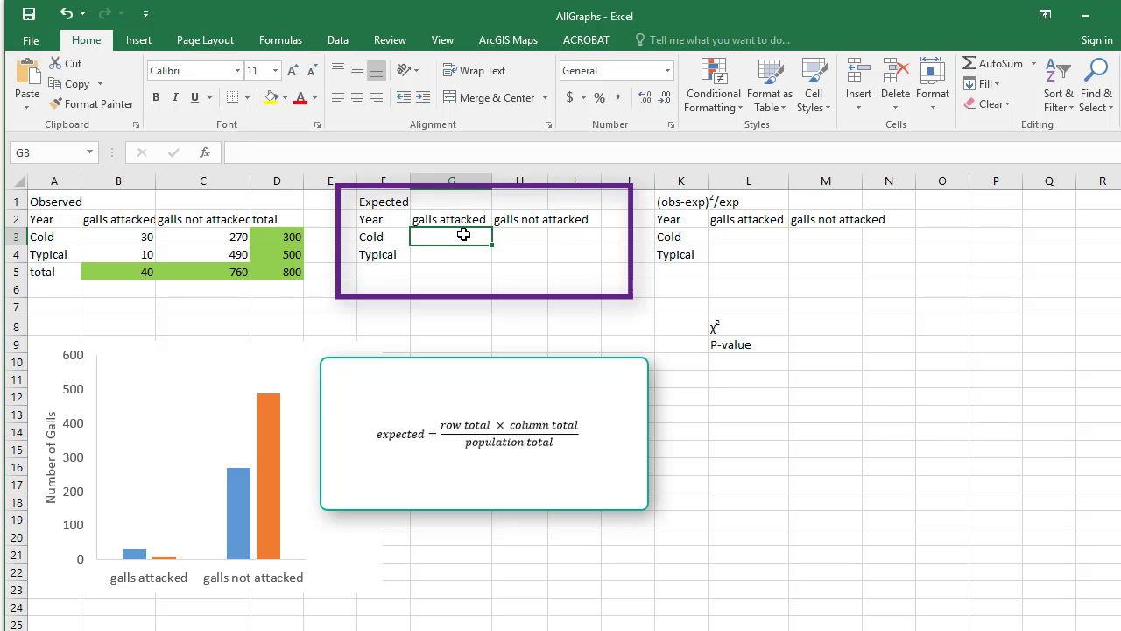
type("=")
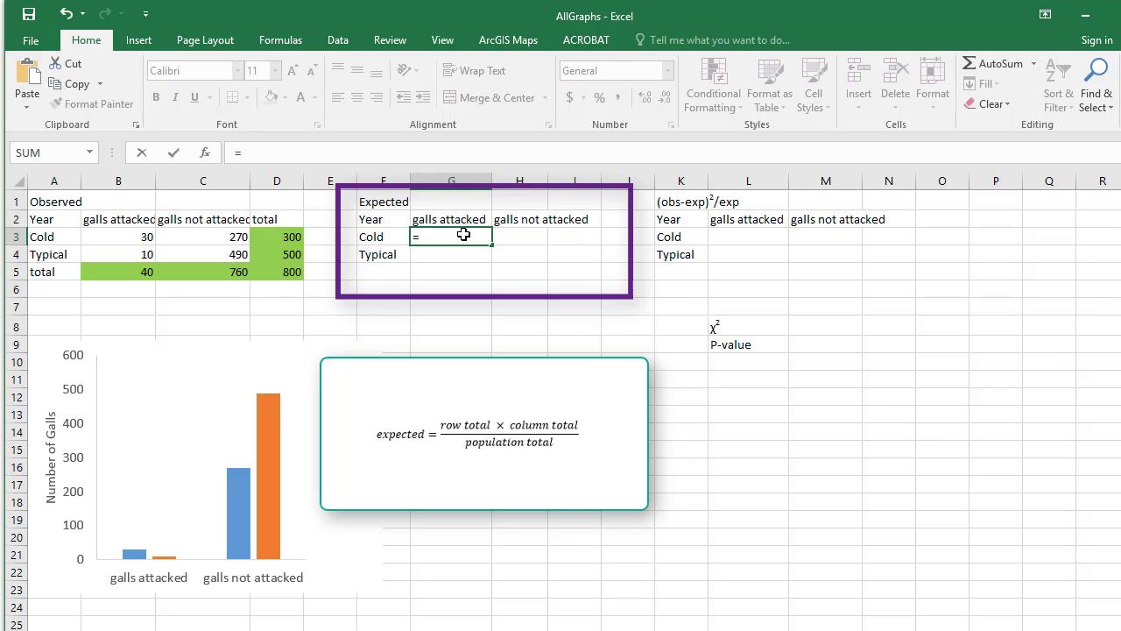
type("(")
left_click(279, 239)
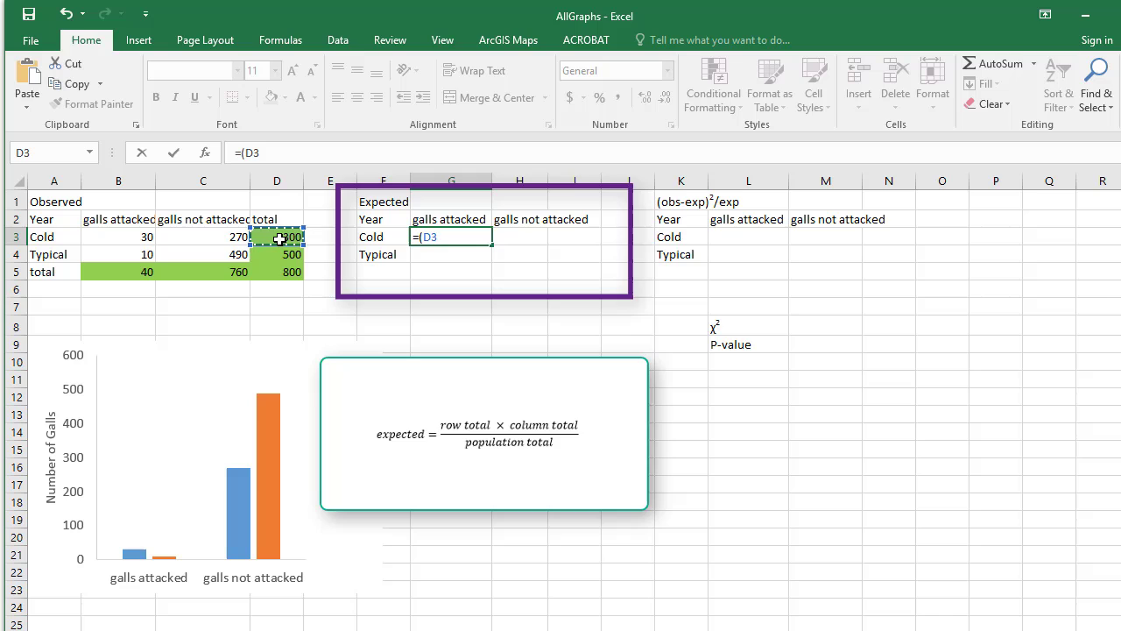
type("*")
left_click(132, 277)
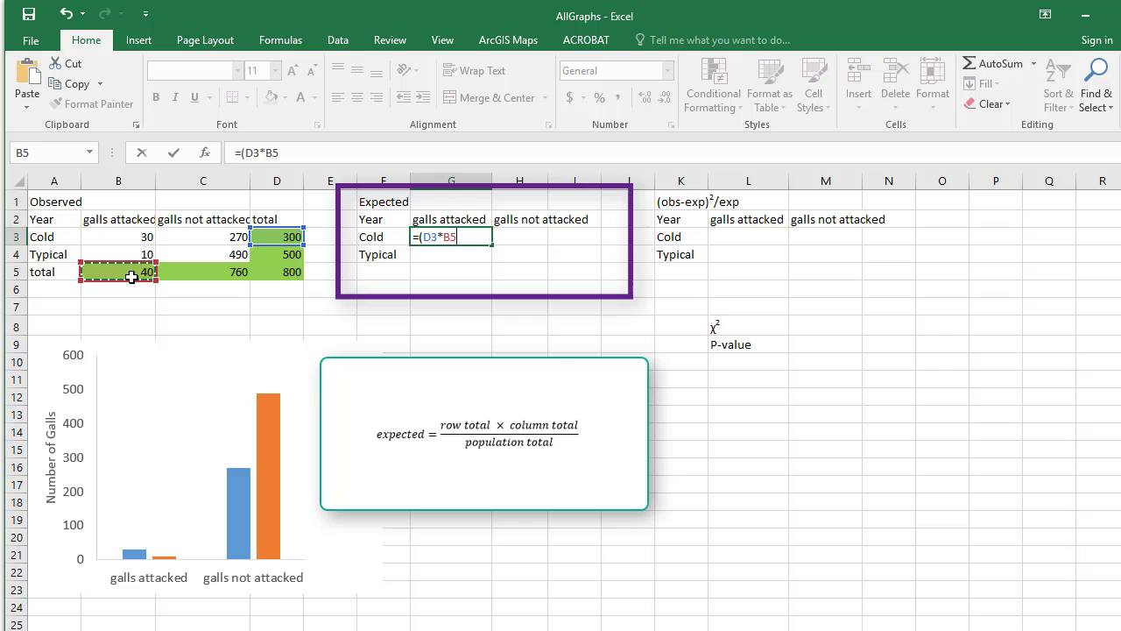
type(")/")
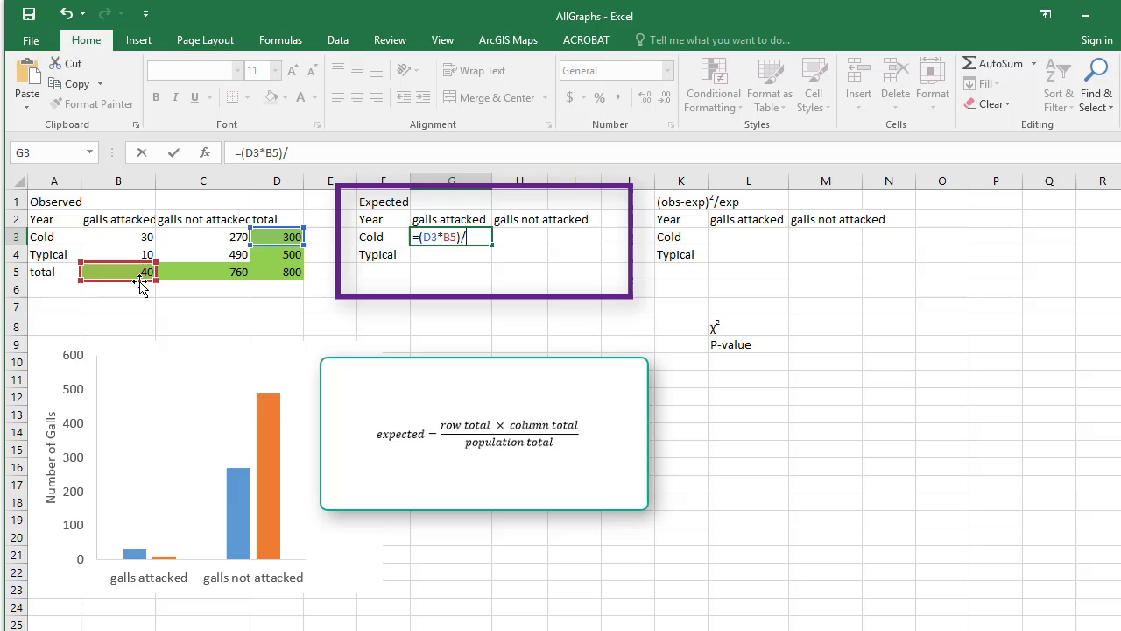
left_click(285, 272)
key("Return")
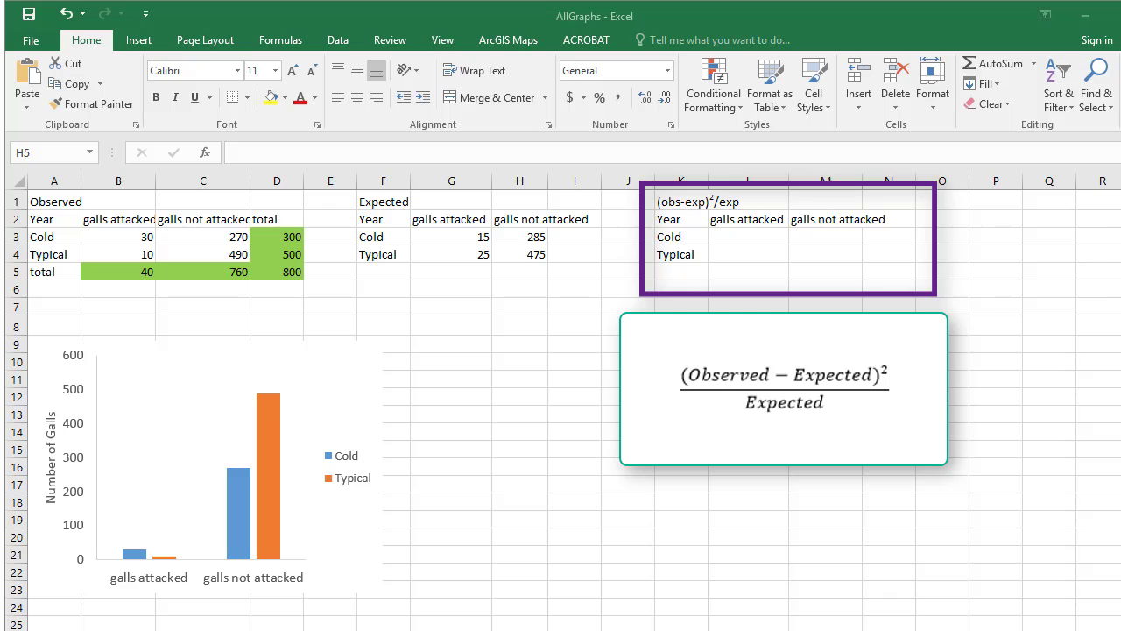
Step: Calculate the (obs-exp)²/exp value for Cold galls attacked in cell L3 with the formula =((B3-G3)^2)/G3
left_click(749, 235)
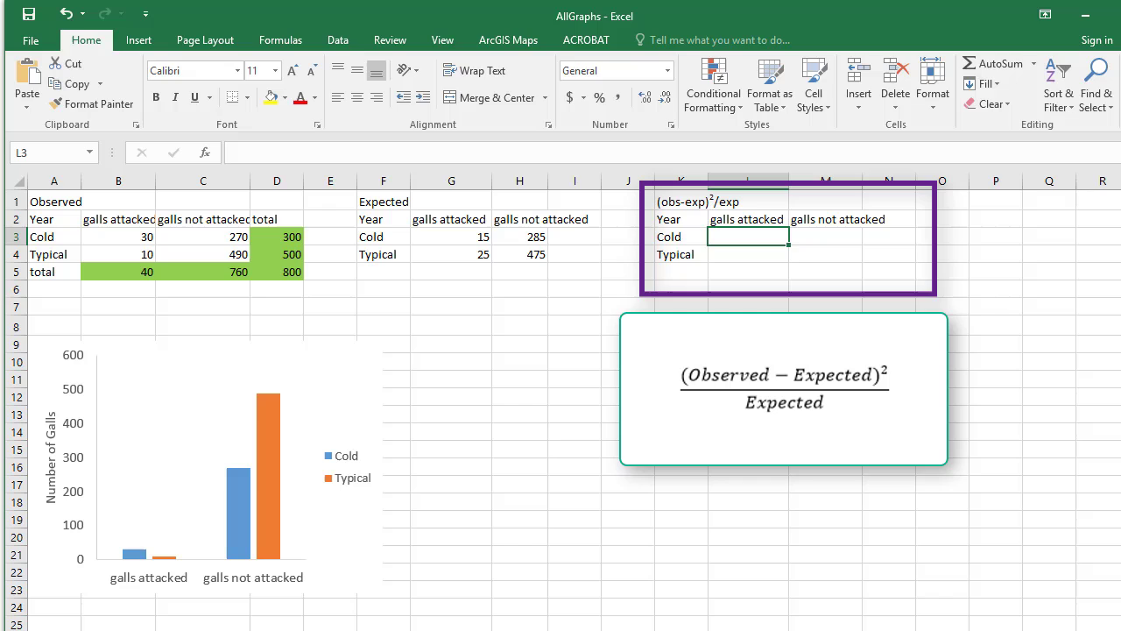
type("=")
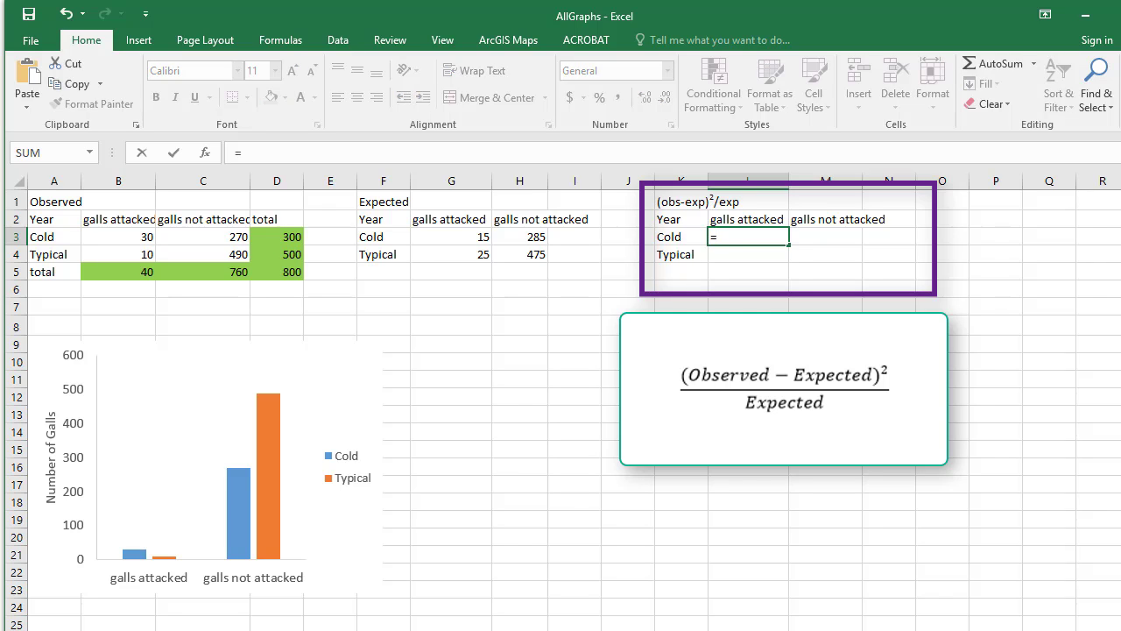
type("((")
left_click(139, 237)
type("-")
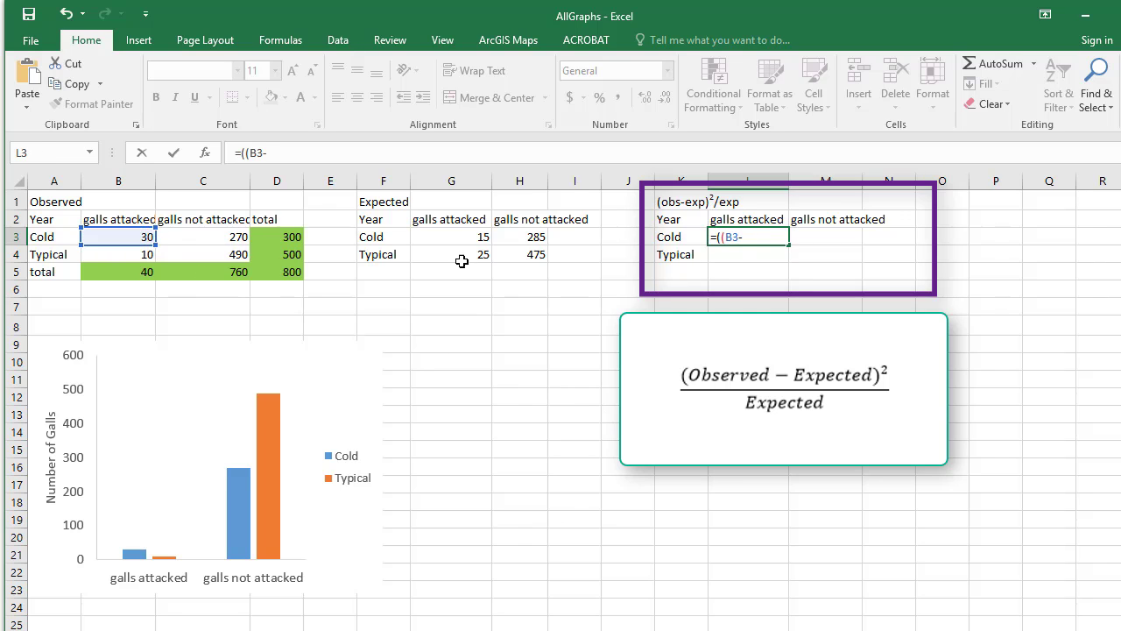
left_click(457, 233)
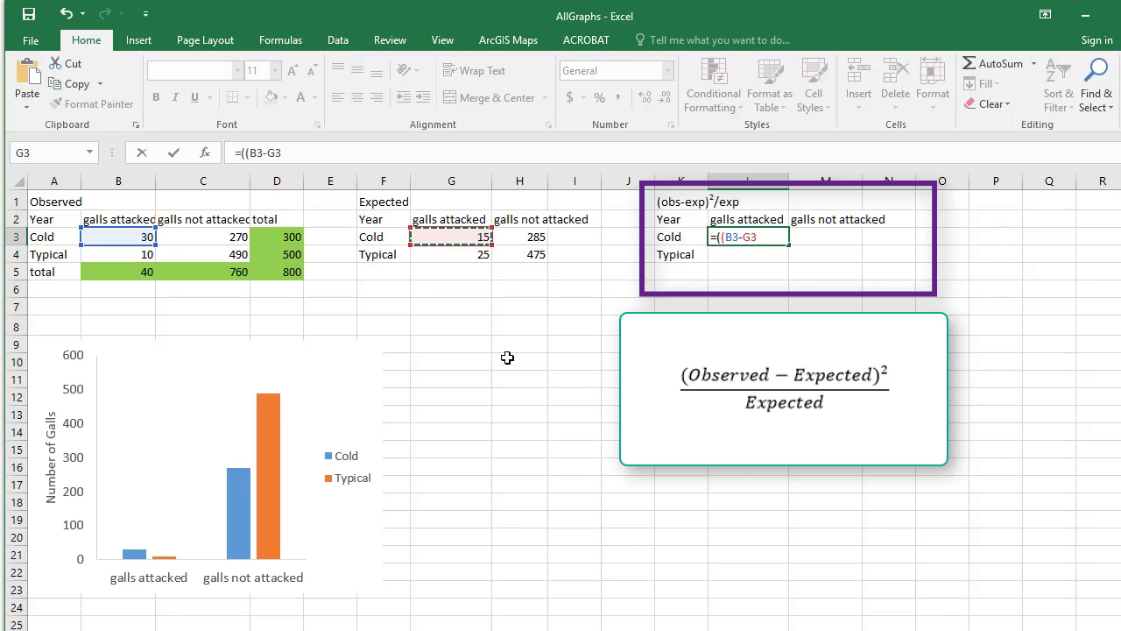
type(")^2)/")
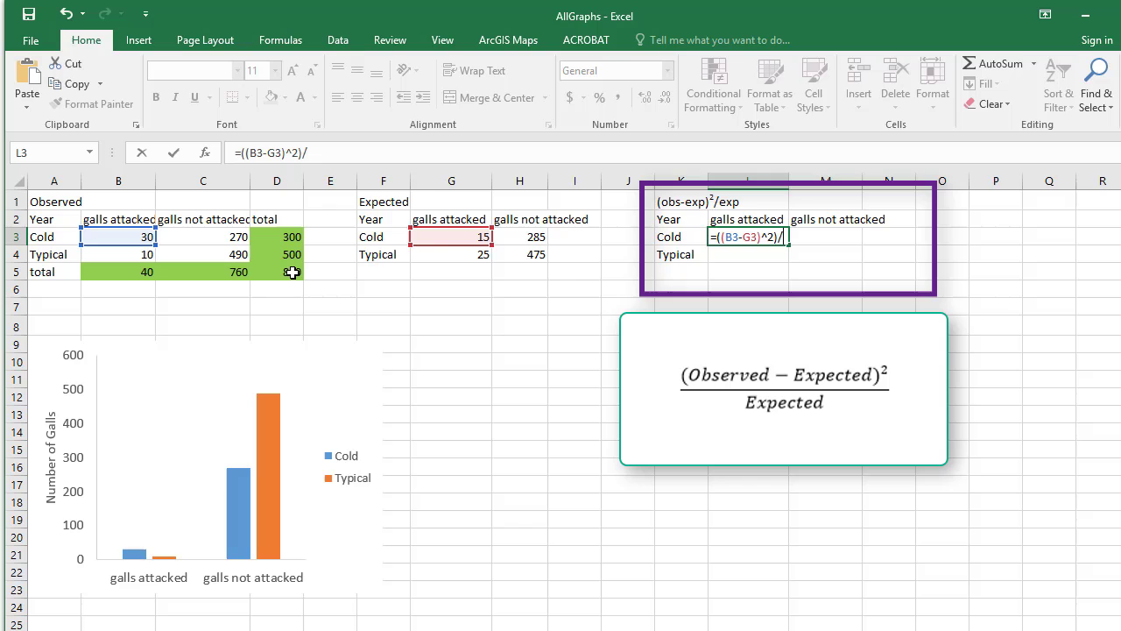
left_click(443, 235)
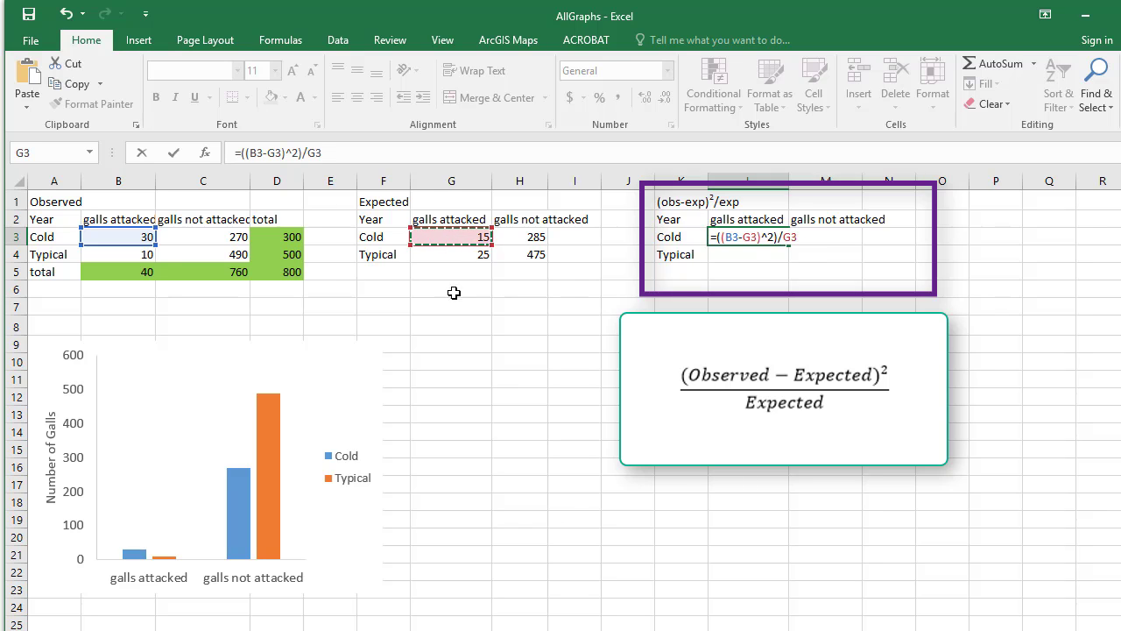
key("Return")
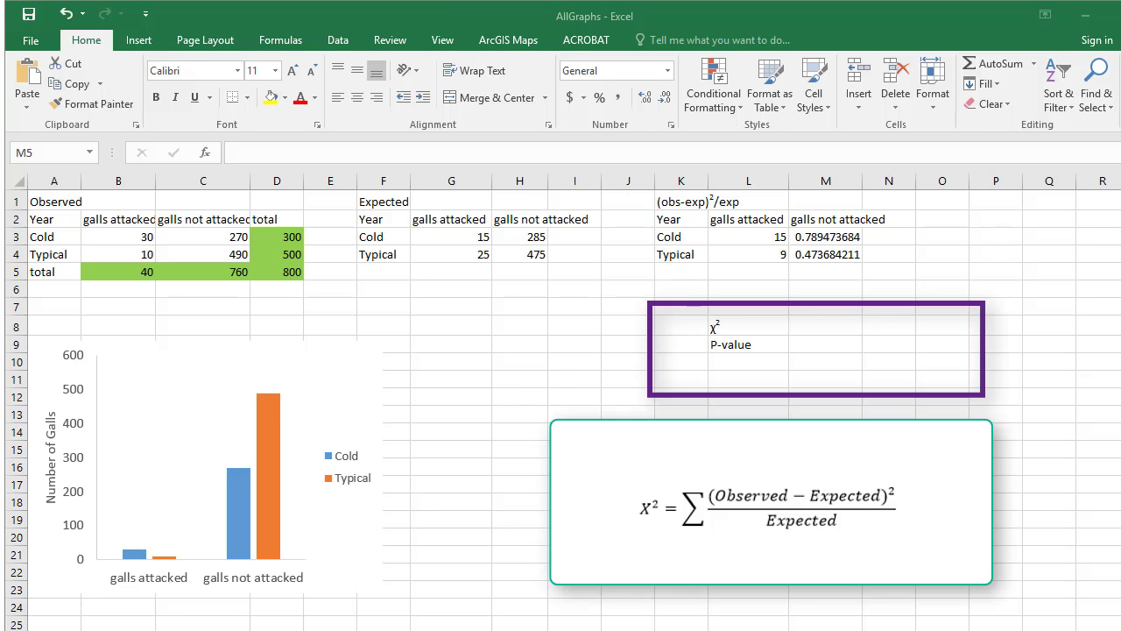
Step: Calculate the χ² statistic in cell M8 with the formula =SUM(L3:M4)
left_click(816, 325)
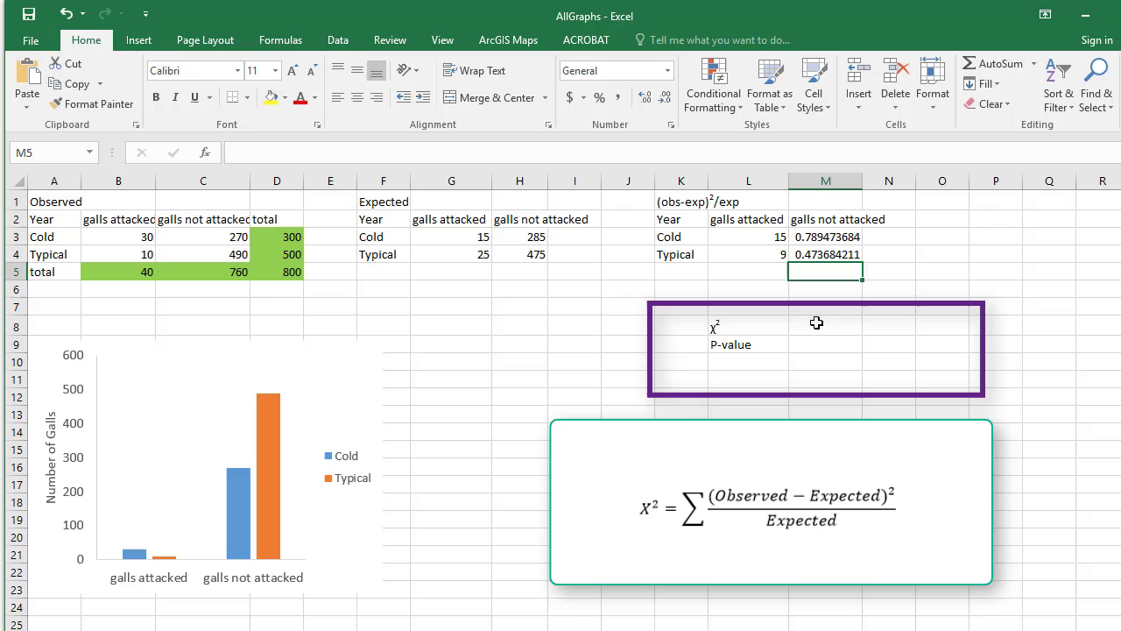
type("=")
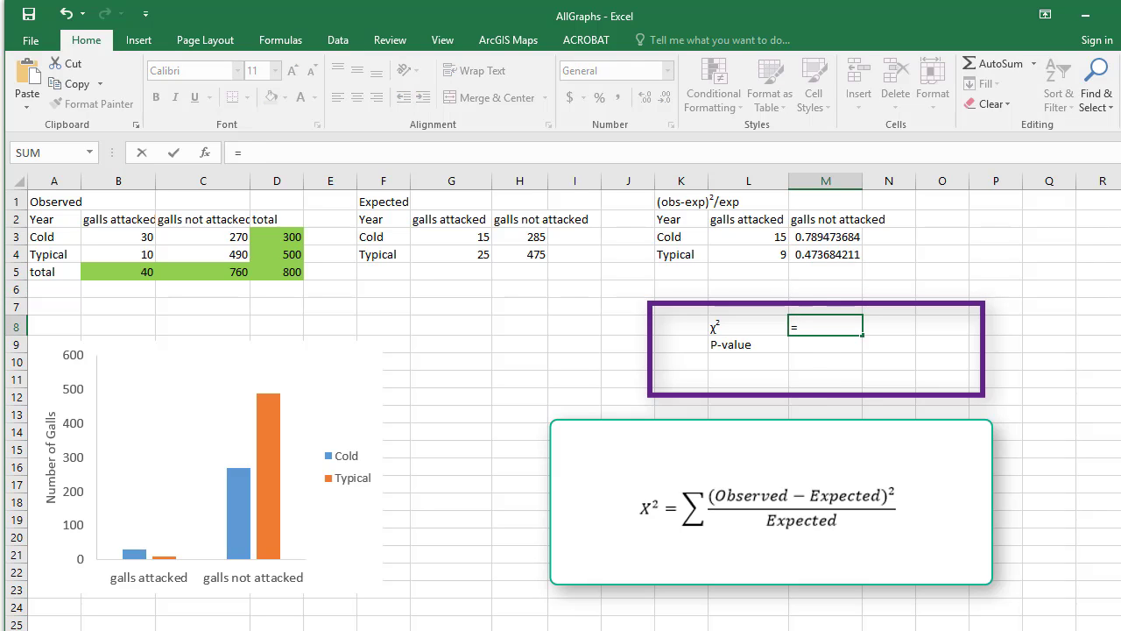
type("SUM(")
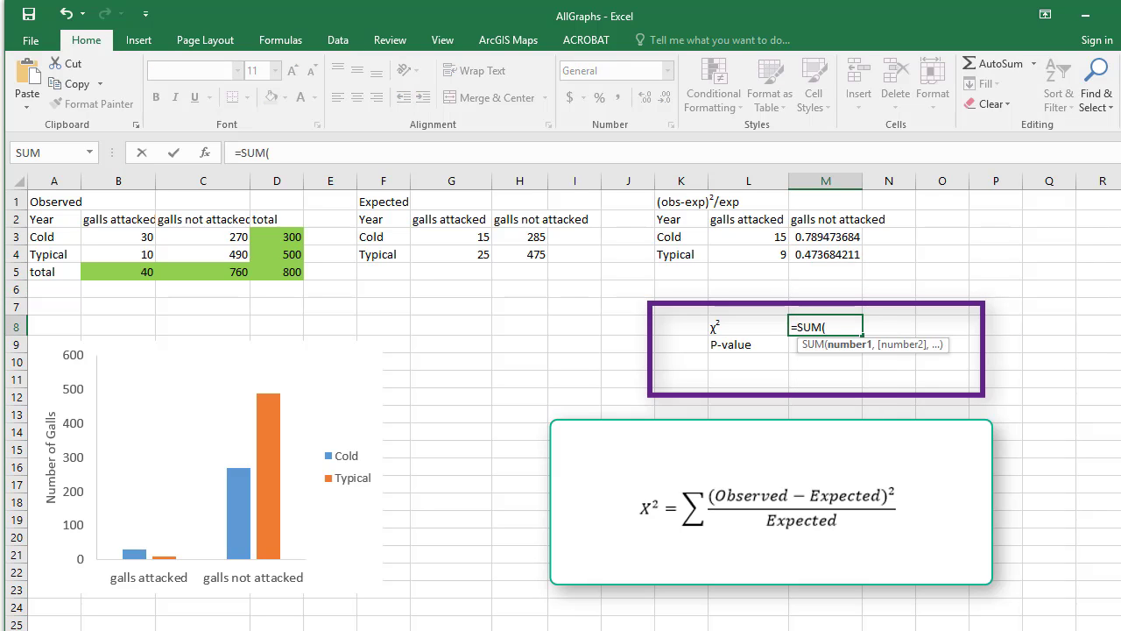
left_click_drag(730, 233, 812, 265)
type(")")
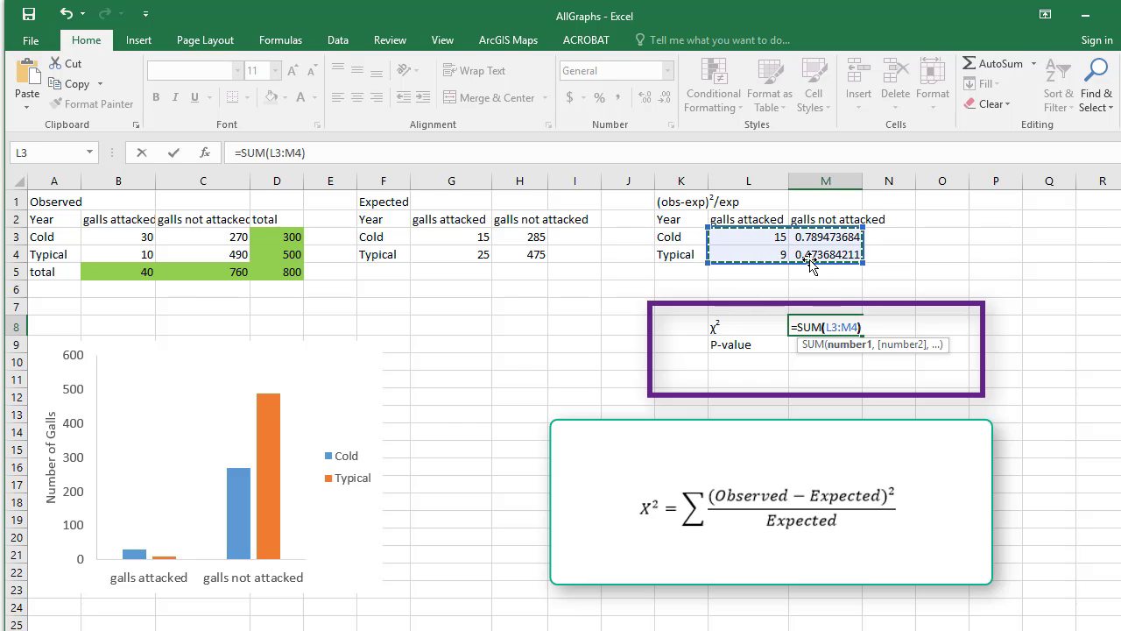
key("Return")
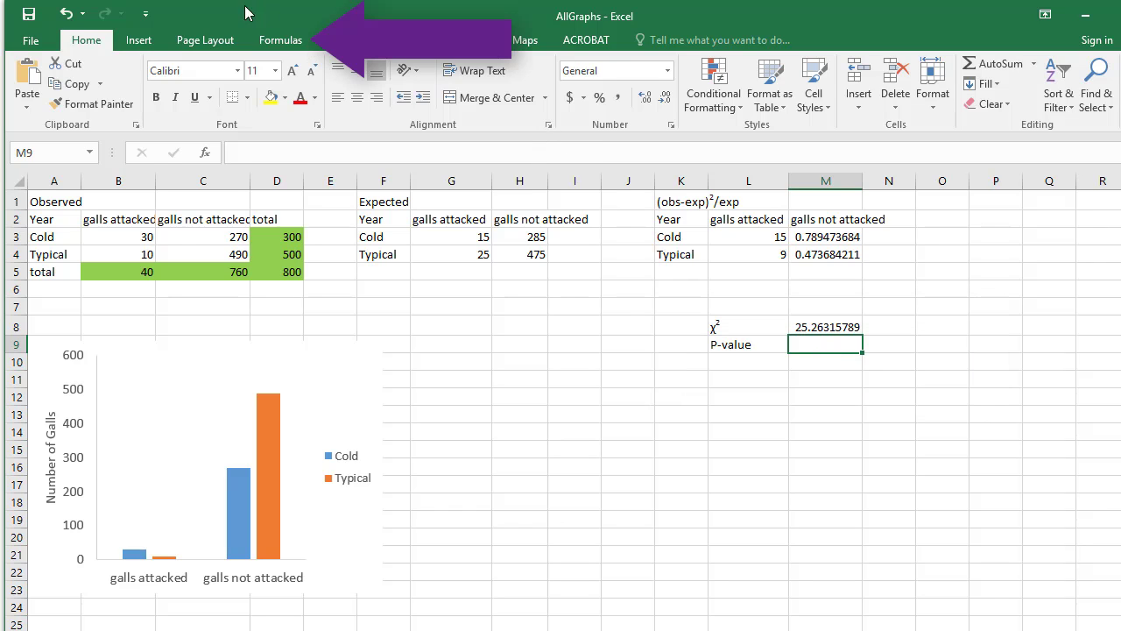
Step: Insert the CHISQ.TEST function into the P-value cell M9
left_click(277, 39)
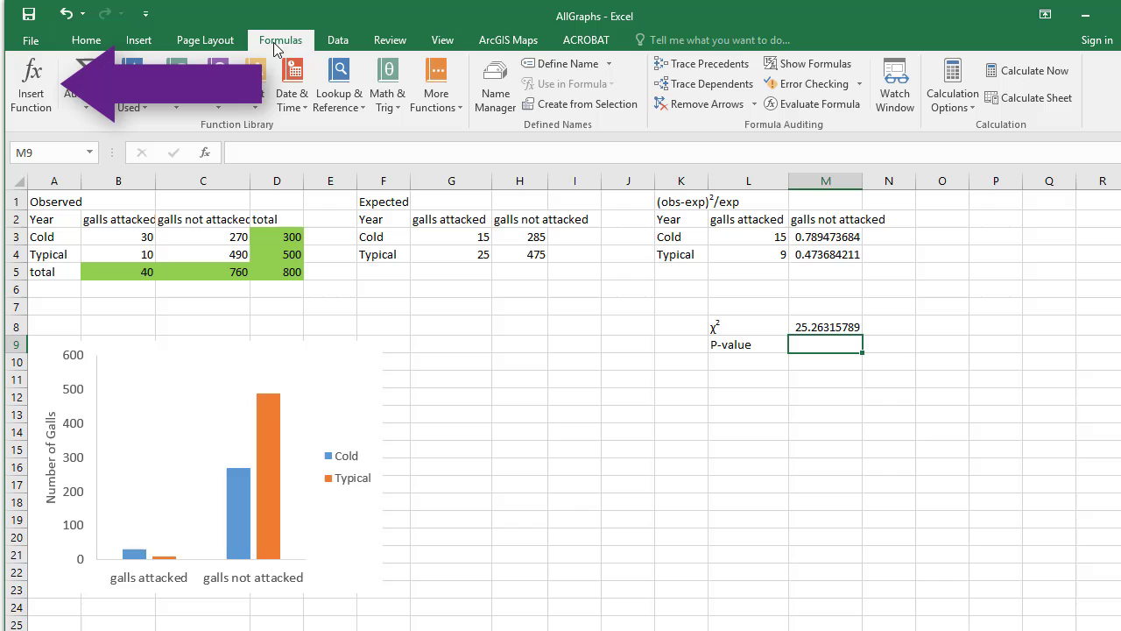
left_click(22, 110)
left_click(724, 332)
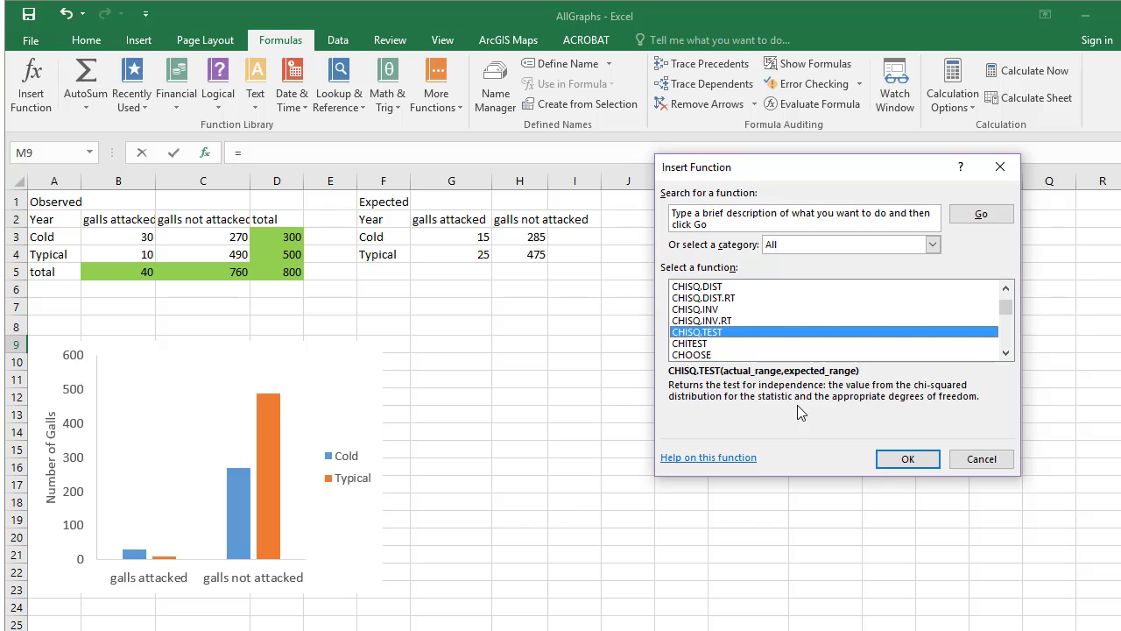
left_click(905, 459)
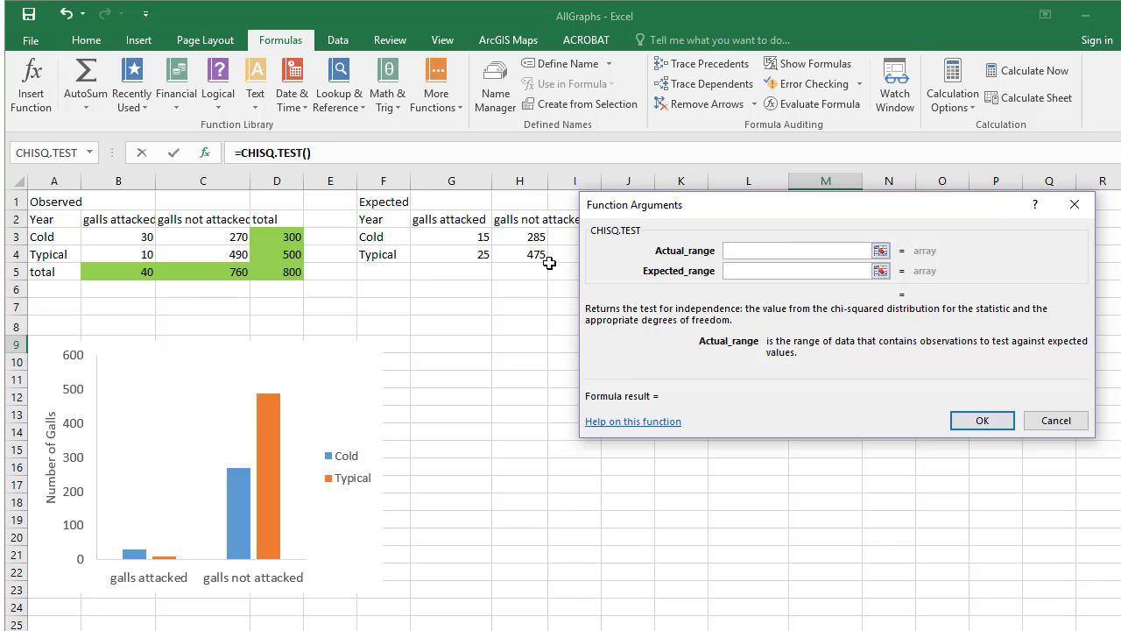
Step: Set the CHISQ.TEST actual range to B3:C4 and the expected range to G3:H4, and accept the function
left_click(130, 237)
left_click_drag(130, 237, 204, 256)
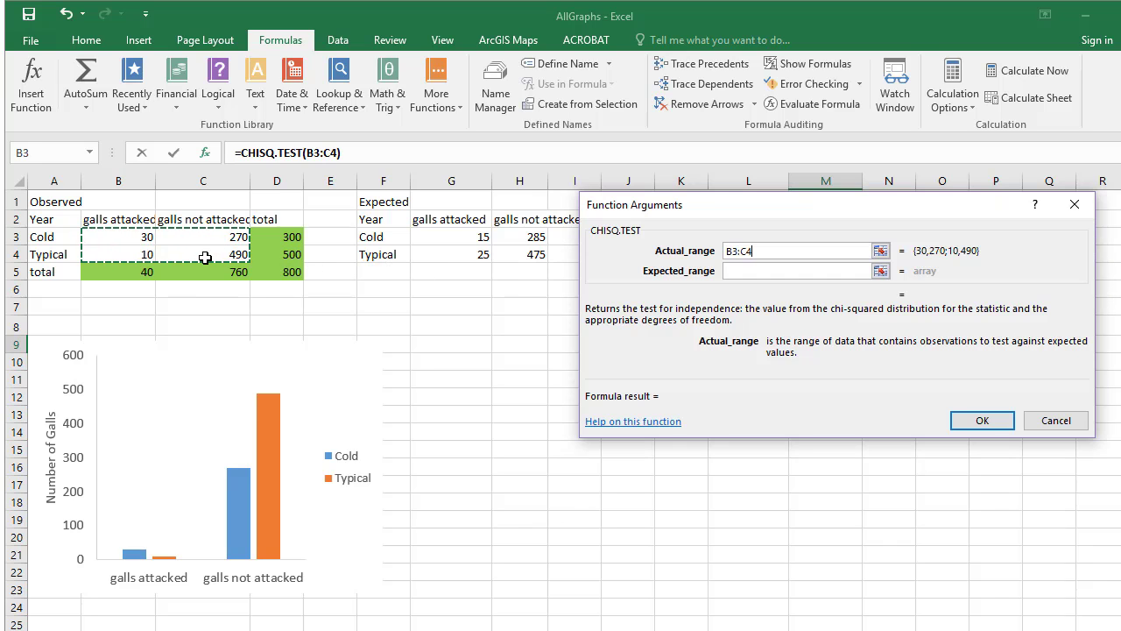
left_click(849, 271)
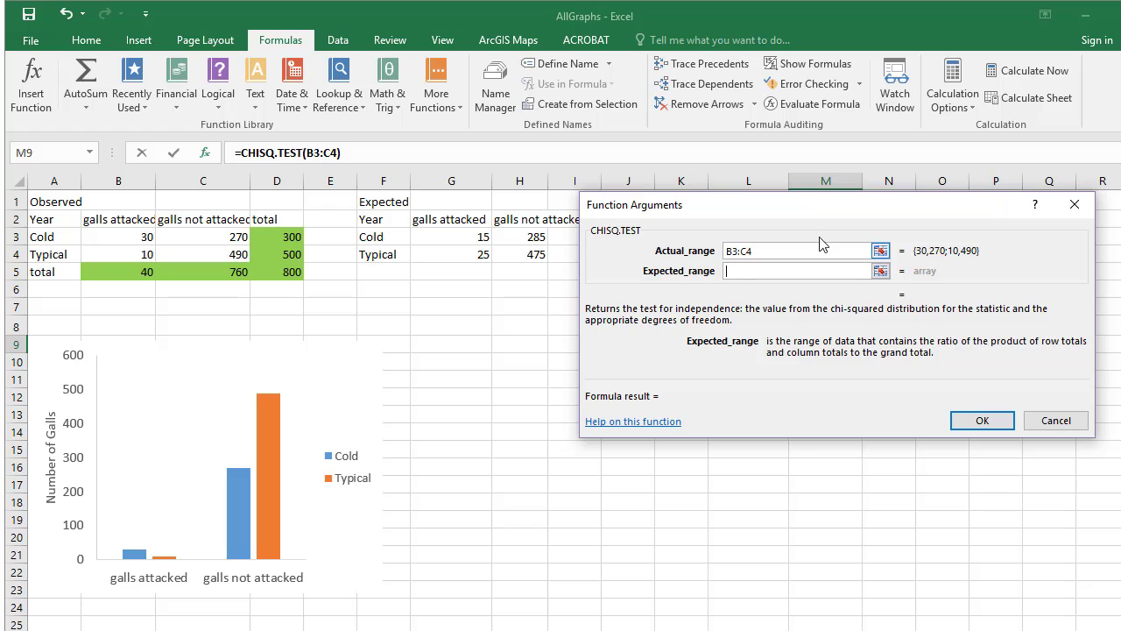
left_click_drag(815, 217, 791, 395)
left_click_drag(452, 234, 523, 260)
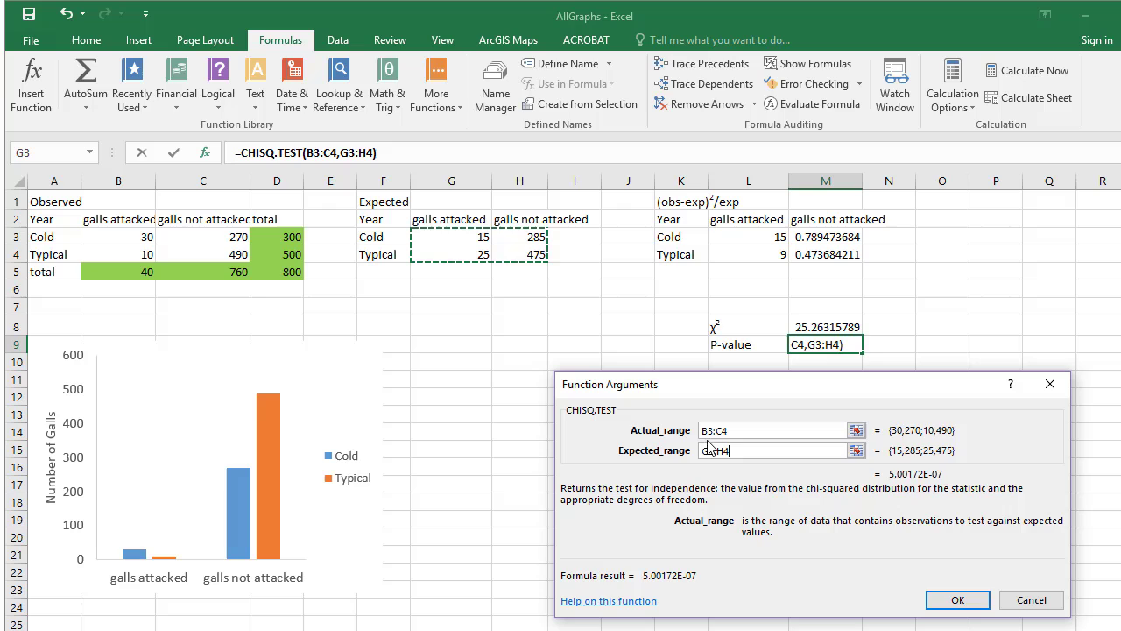
left_click(948, 601)
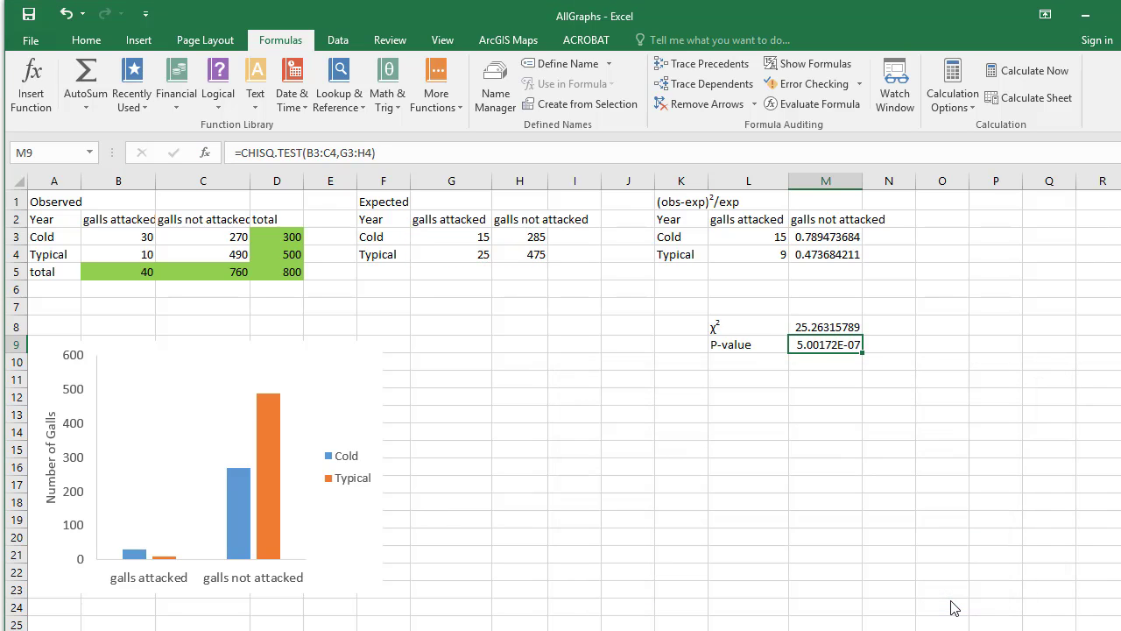